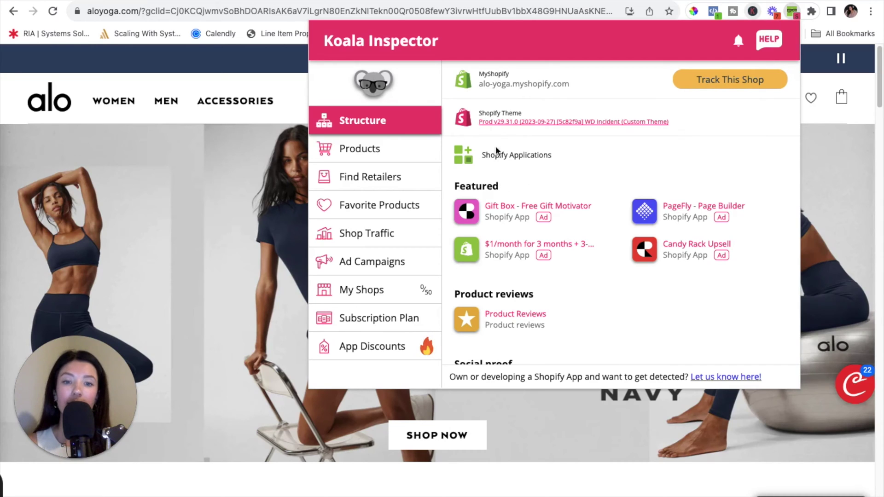
{"action": "scroll", "coordinate": [592, 251], "scroll_direction": "down", "scroll_amount": 3}
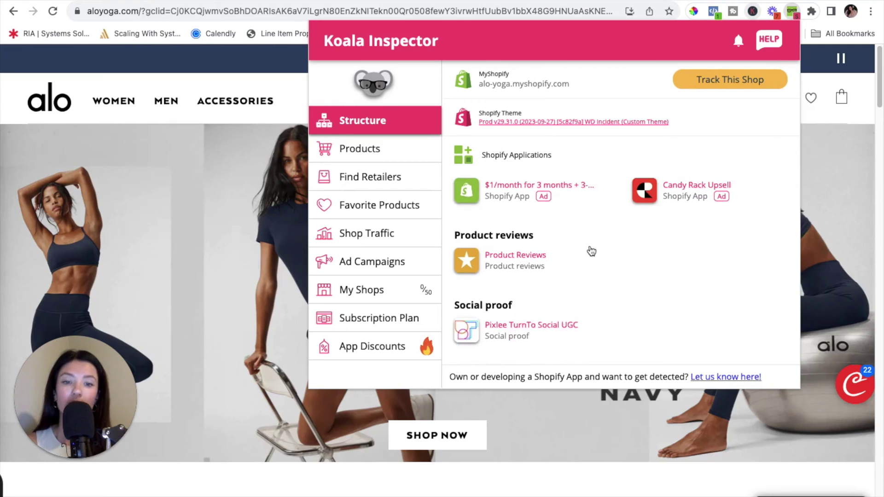
{"action": "scroll", "coordinate": [591, 251], "scroll_direction": "down", "scroll_amount": 1}
{"action": "scroll", "coordinate": [590, 249], "scroll_direction": "down", "scroll_amount": 1}
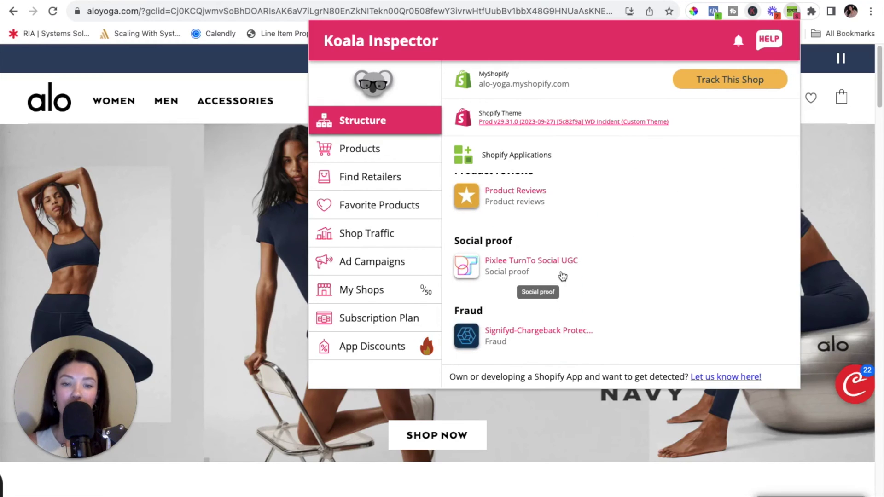
{"action": "scroll", "coordinate": [563, 276], "scroll_direction": "up", "scroll_amount": 1}
{"action": "scroll", "coordinate": [588, 237], "scroll_direction": "down", "scroll_amount": 5}
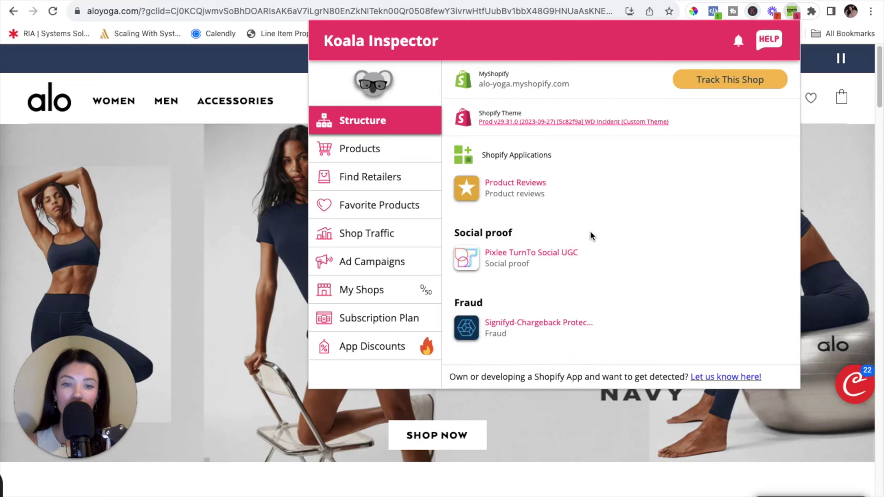
{"action": "scroll", "coordinate": [502, 271], "scroll_direction": "down", "scroll_amount": 2}
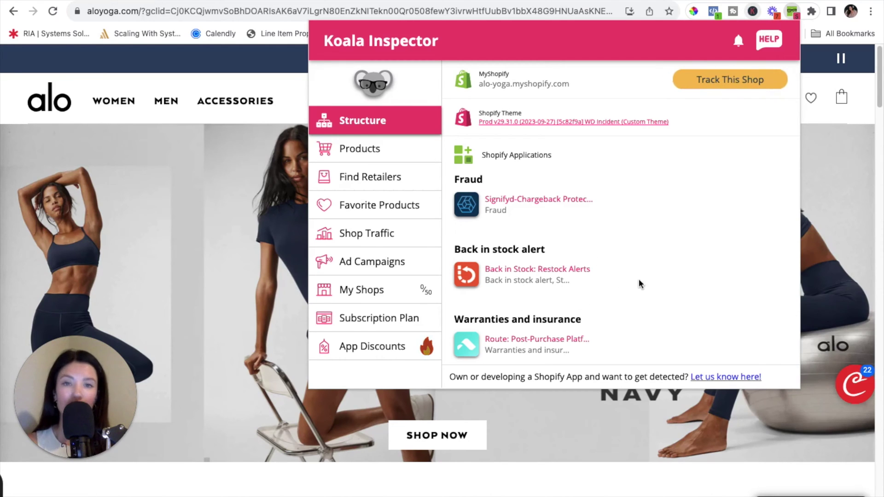
{"action": "scroll", "coordinate": [639, 283], "scroll_direction": "down", "scroll_amount": 3}
{"action": "scroll", "coordinate": [639, 282], "scroll_direction": "up", "scroll_amount": 3}
{"action": "scroll", "coordinate": [639, 281], "scroll_direction": "up", "scroll_amount": 5}
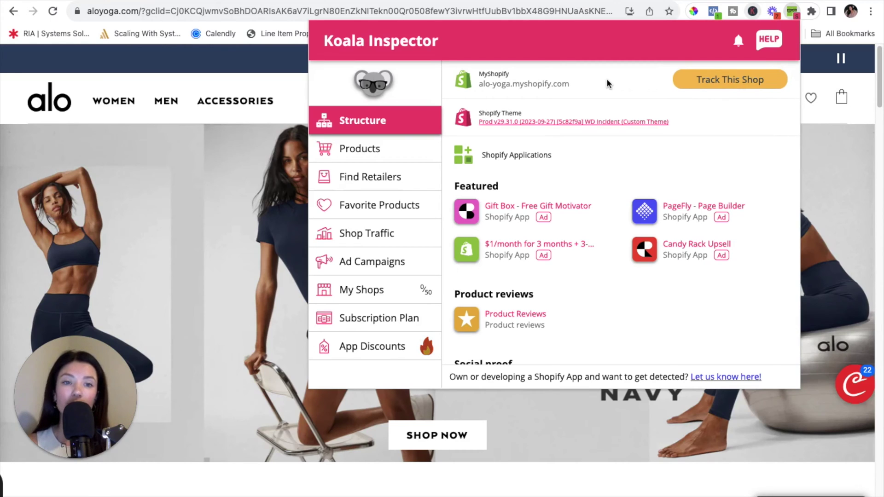
Track alo-yoga.myshopify.com, review its Shop Changes, then view its 3054-product stats
{"action": "left_click", "coordinate": [721, 82]}
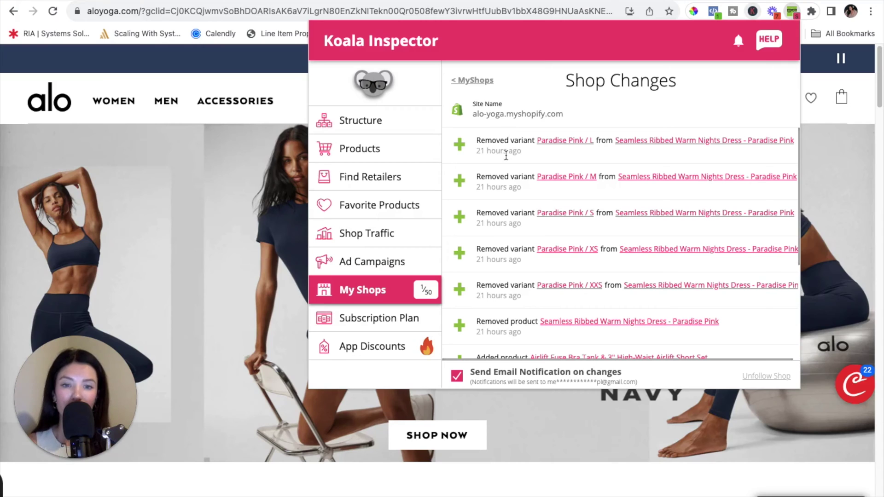
{"action": "scroll", "coordinate": [505, 193], "scroll_direction": "down", "scroll_amount": 3}
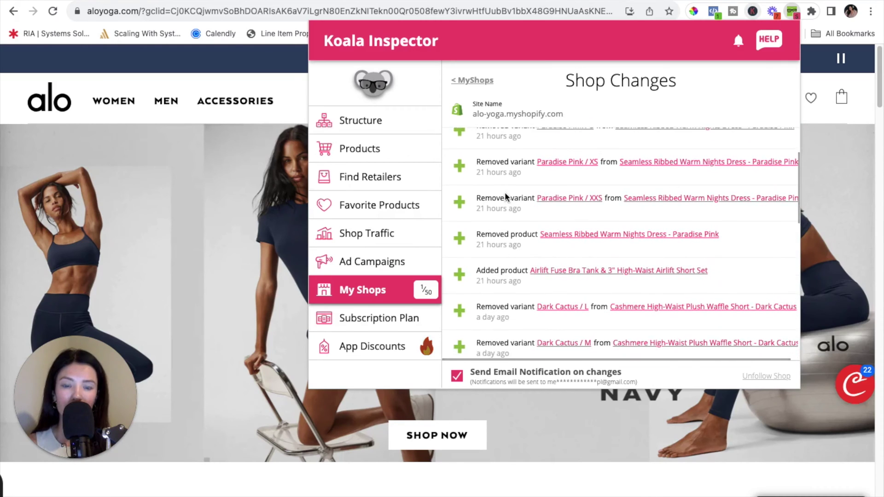
{"action": "scroll", "coordinate": [505, 193], "scroll_direction": "down", "scroll_amount": 3}
{"action": "scroll", "coordinate": [512, 233], "scroll_direction": "down", "scroll_amount": 2}
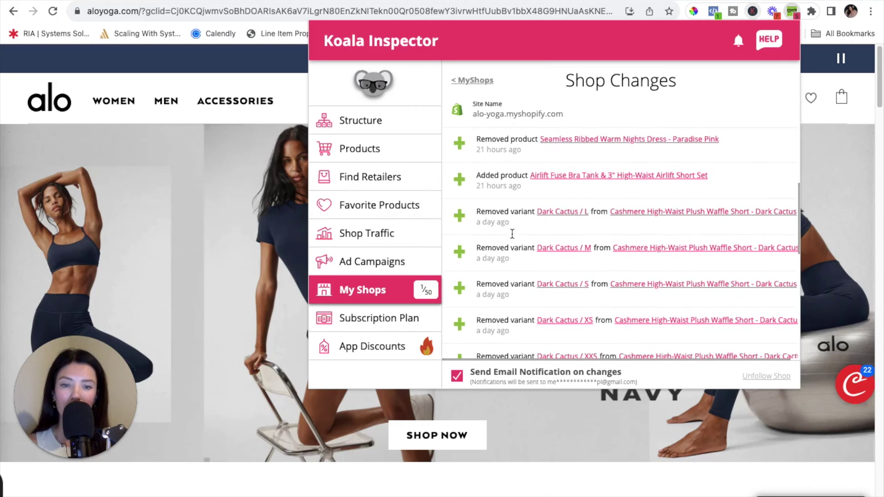
{"action": "scroll", "coordinate": [512, 233], "scroll_direction": "up", "scroll_amount": 5}
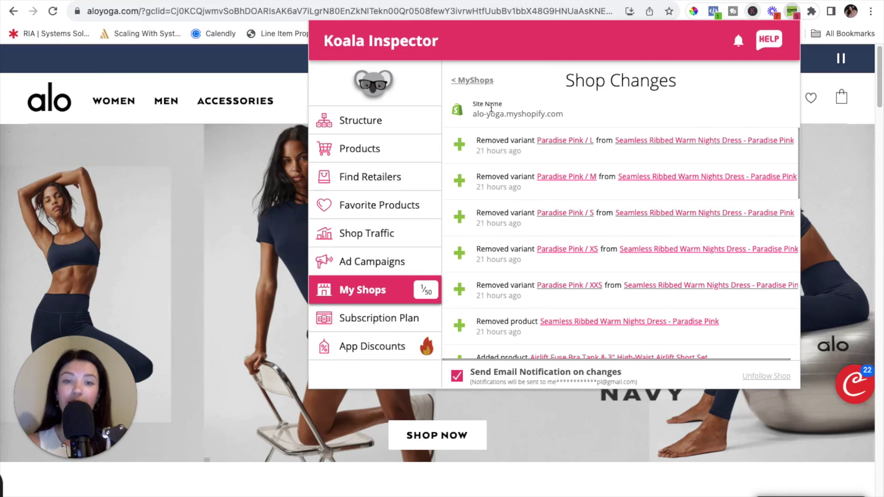
{"action": "left_click", "coordinate": [477, 81]}
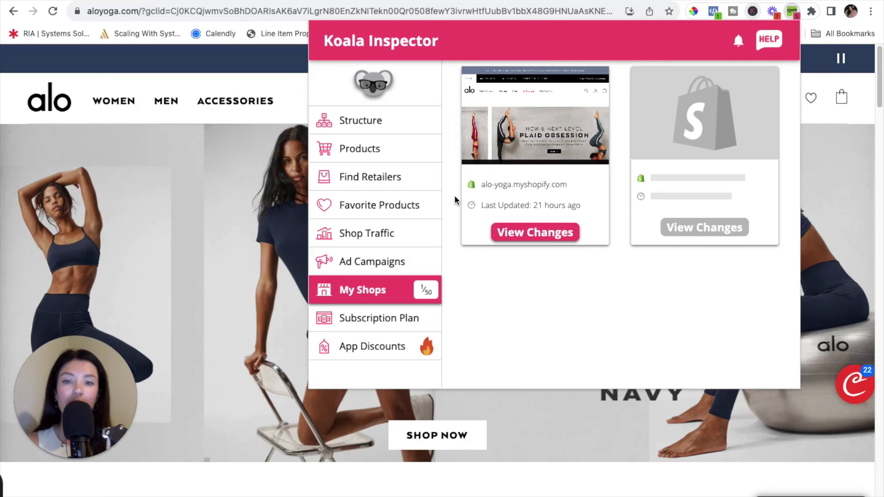
{"action": "left_click", "coordinate": [361, 154]}
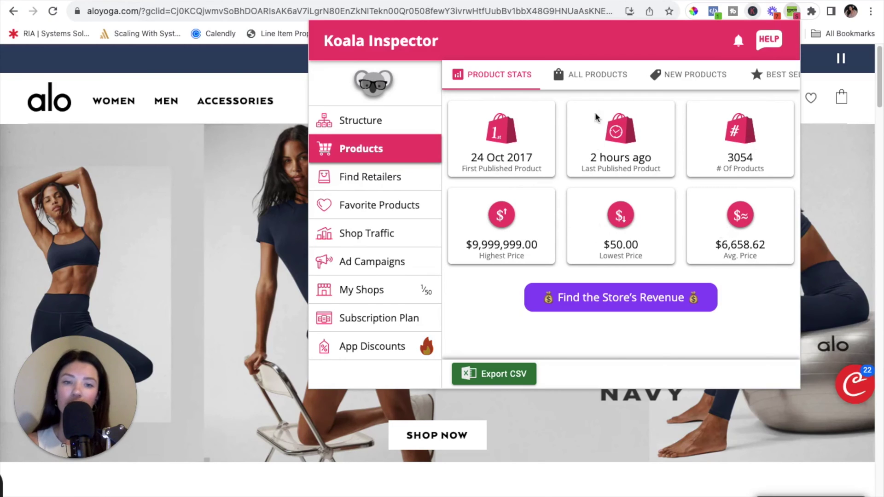
Browse the store's All Products, New Products and Best Sellers lists
{"action": "left_click", "coordinate": [585, 77]}
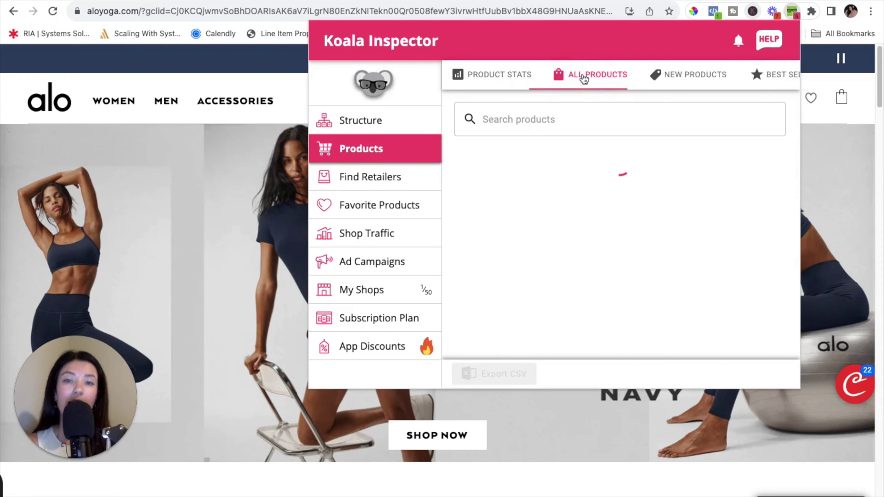
{"action": "scroll", "coordinate": [609, 294], "scroll_direction": "down", "scroll_amount": 2}
{"action": "left_click", "coordinate": [695, 77]}
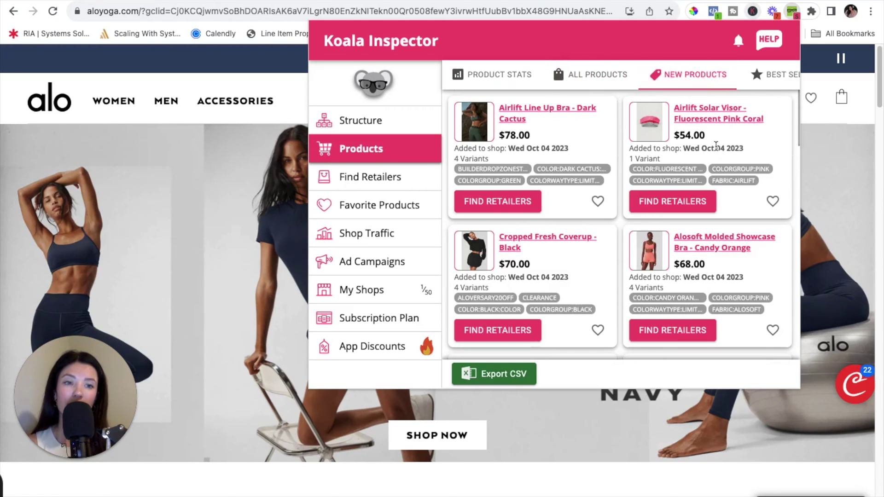
{"action": "left_click", "coordinate": [776, 79]}
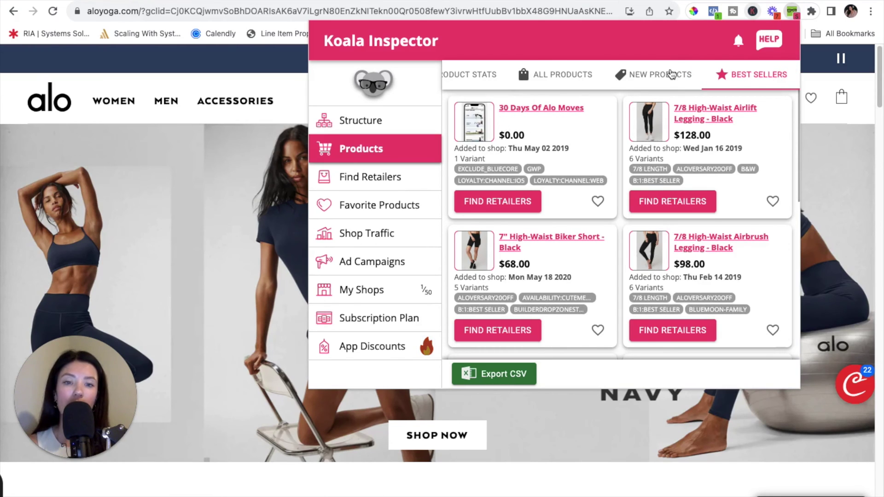
Export best sellers to CSV and favourite the 7/8 High-Waist Airbrush Legging - Black
{"action": "left_click", "coordinate": [490, 375]}
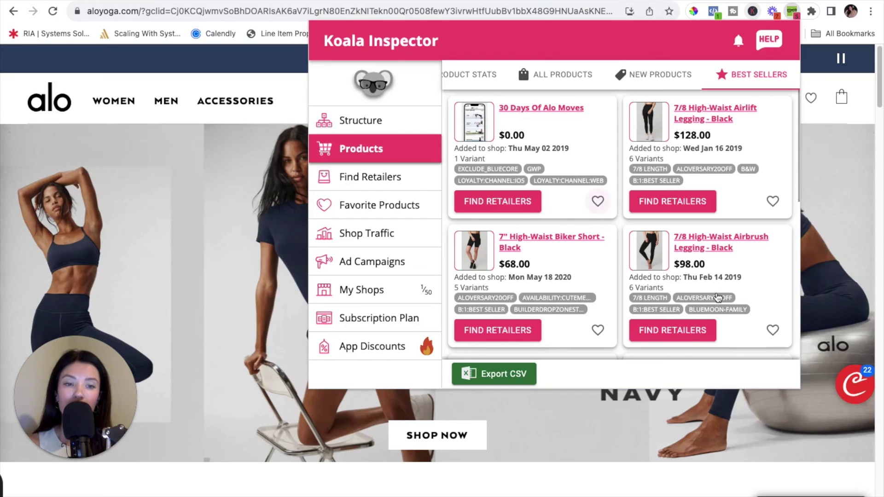
{"action": "left_click", "coordinate": [773, 331]}
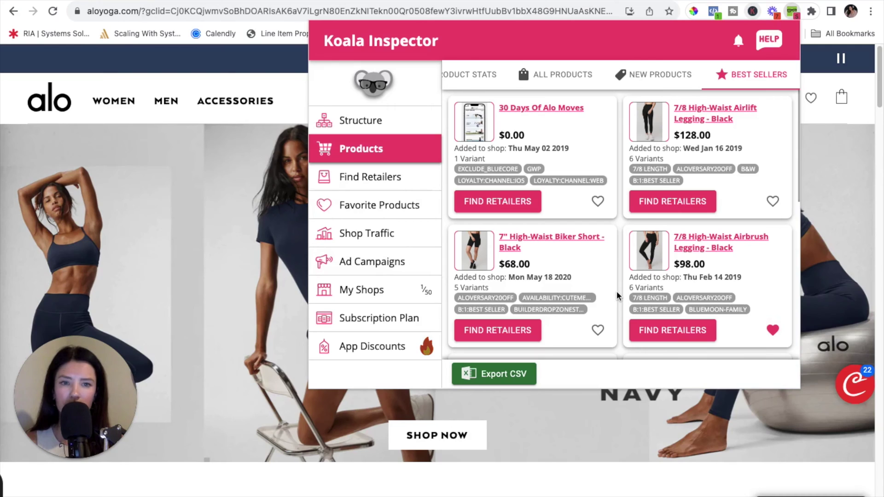
{"action": "left_click", "coordinate": [390, 207]}
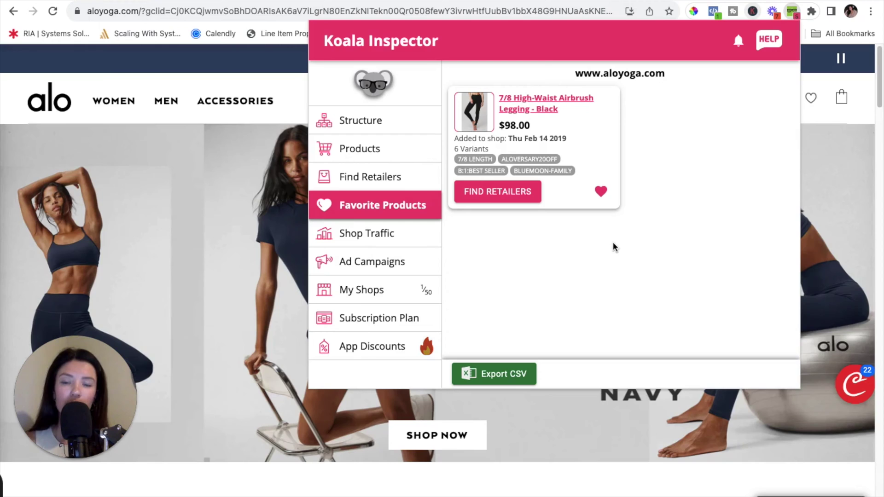
{"action": "left_click", "coordinate": [417, 210]}
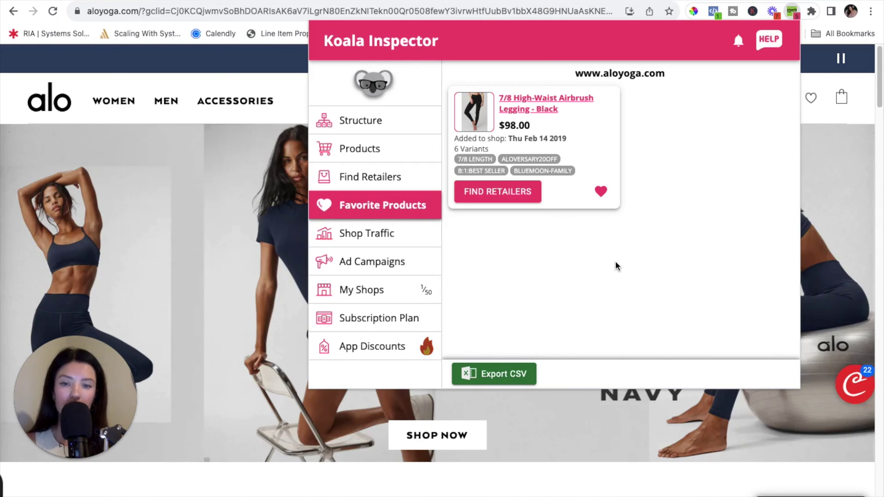
{"action": "left_click", "coordinate": [364, 237]}
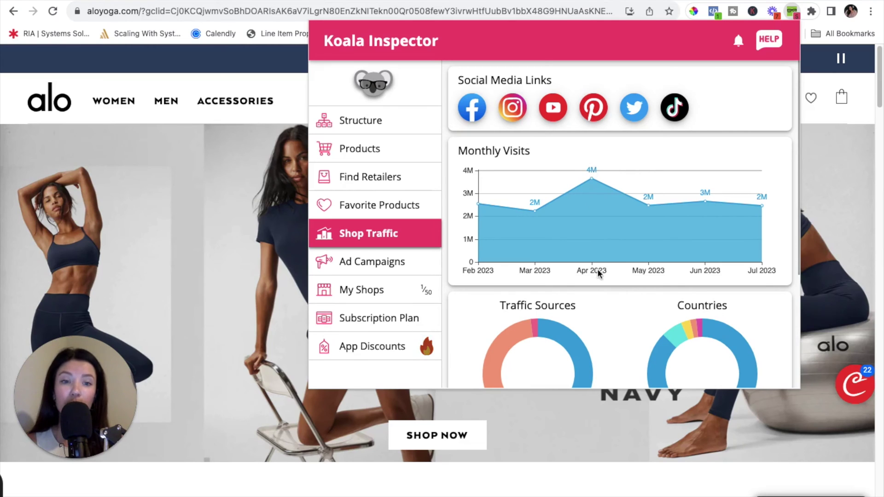
{"action": "scroll", "coordinate": [597, 272], "scroll_direction": "down", "scroll_amount": 3}
{"action": "scroll", "coordinate": [598, 272], "scroll_direction": "down", "scroll_amount": 1}
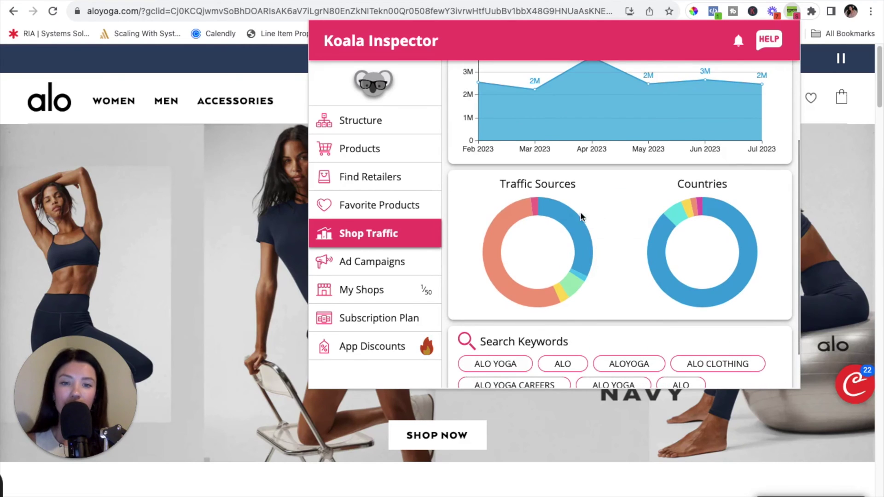
{"action": "mouse_move", "coordinate": [523, 233]}
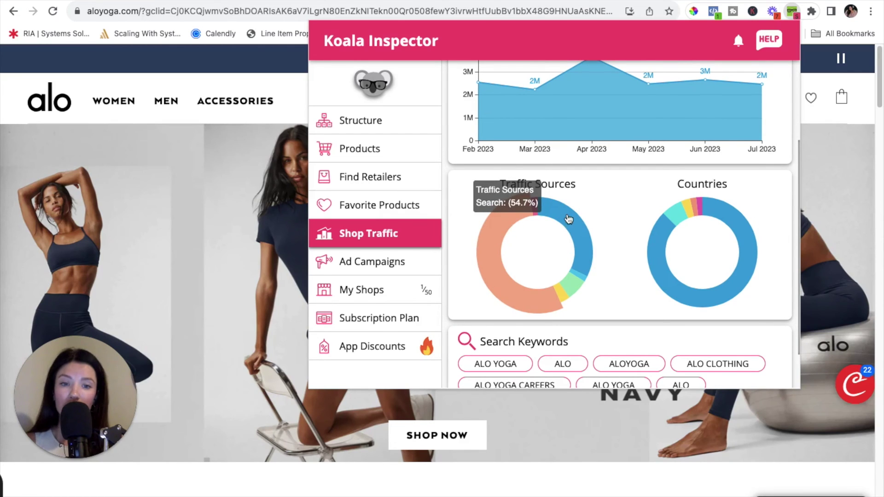
{"action": "mouse_move", "coordinate": [569, 219]}
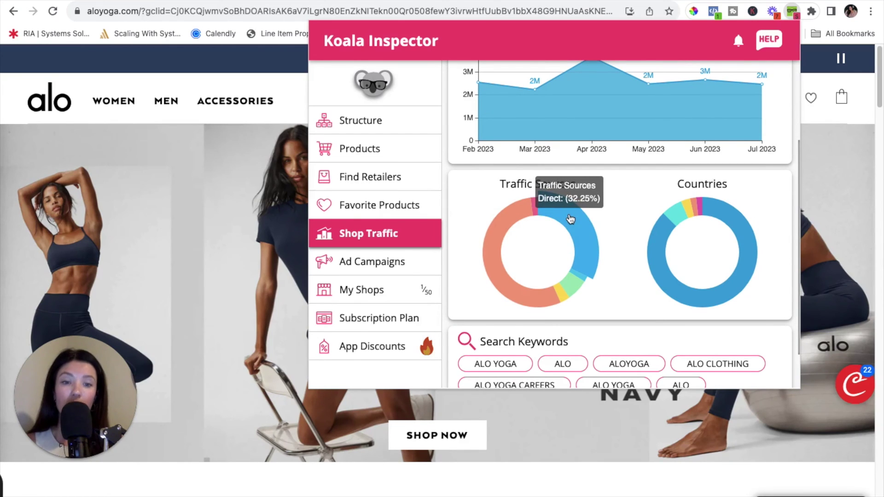
{"action": "mouse_move", "coordinate": [573, 292]}
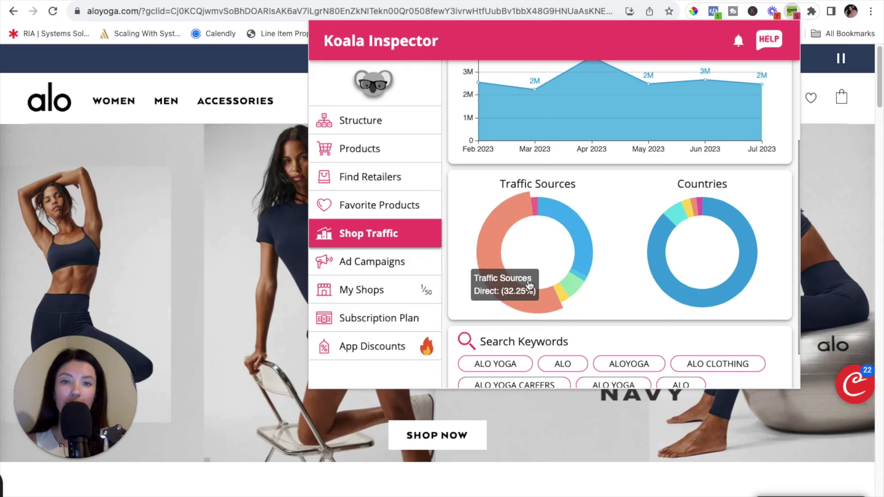
{"action": "mouse_move", "coordinate": [677, 296]}
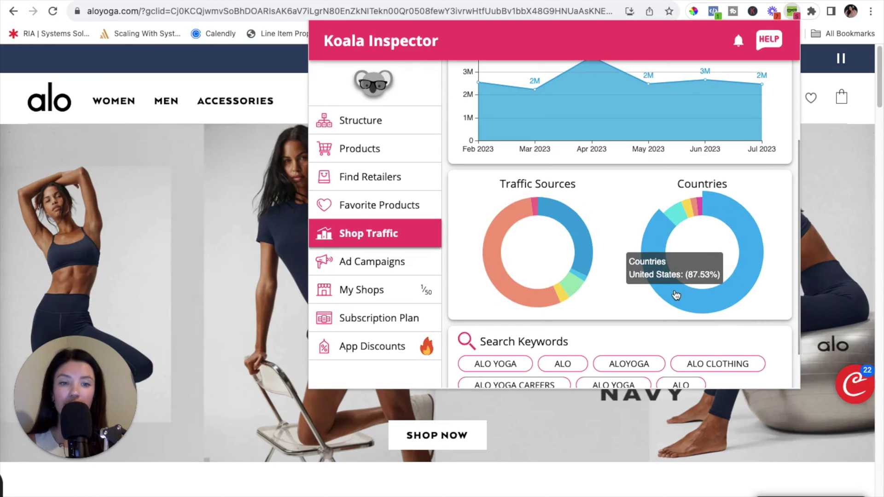
{"action": "mouse_move", "coordinate": [680, 219]}
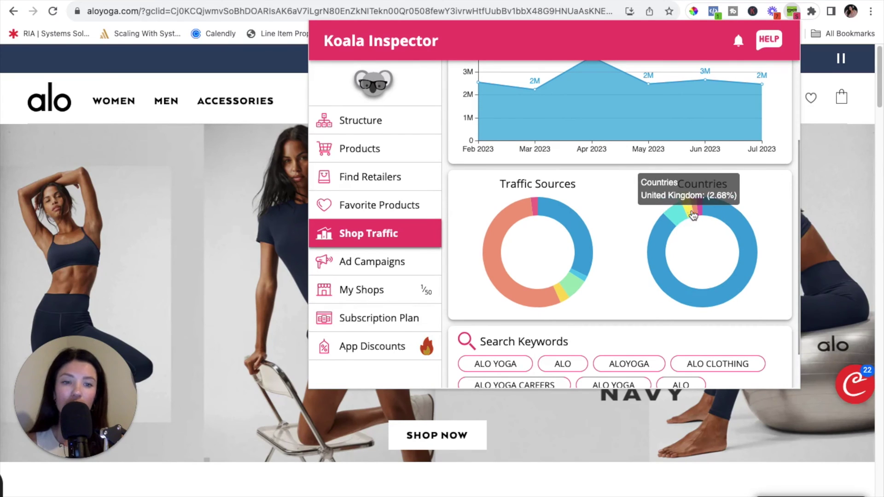
{"action": "mouse_move", "coordinate": [712, 214]}
{"action": "scroll", "coordinate": [571, 222], "scroll_direction": "down", "scroll_amount": 2}
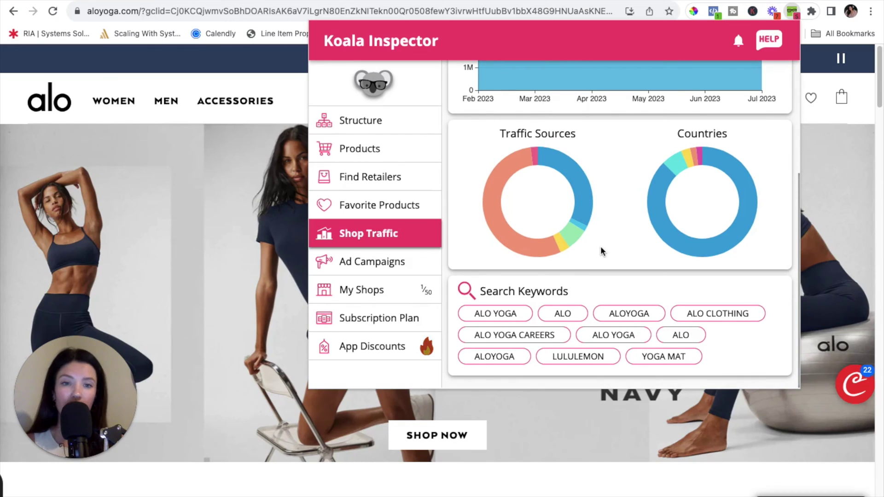
{"action": "scroll", "coordinate": [601, 249], "scroll_direction": "up", "scroll_amount": 6}
{"action": "scroll", "coordinate": [601, 247], "scroll_direction": "up", "scroll_amount": 1}
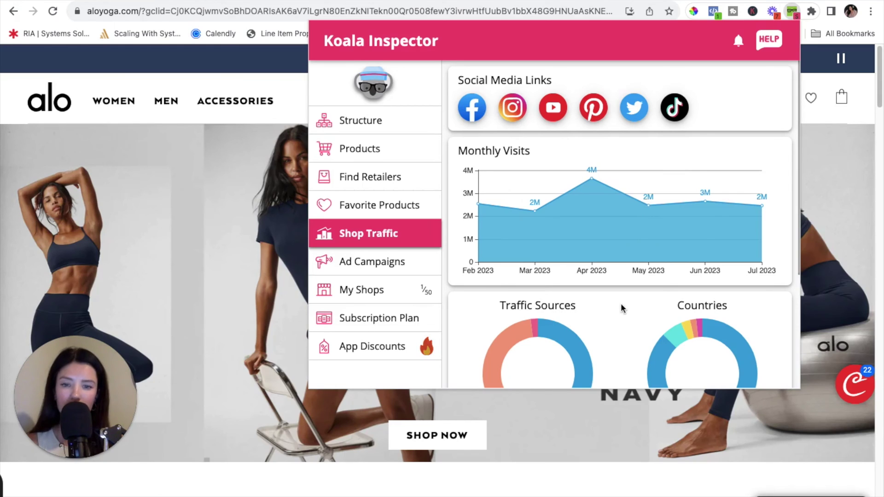
{"action": "left_click", "coordinate": [369, 263]}
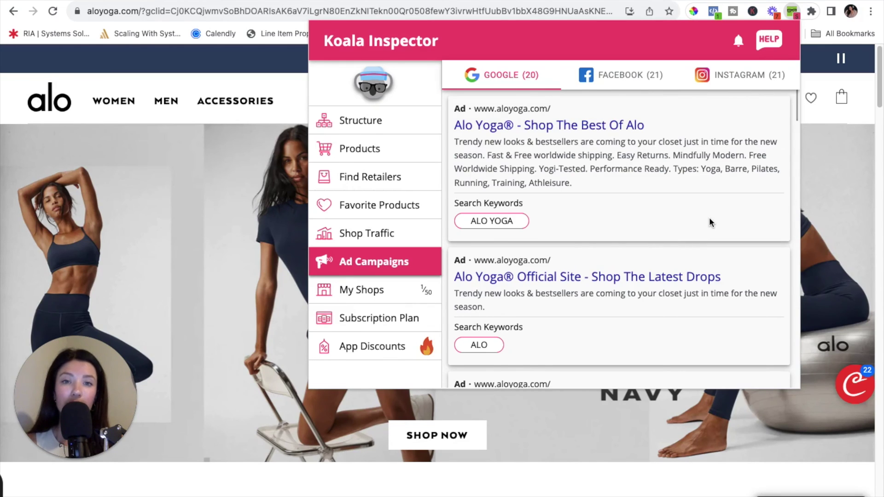
Scroll through the 20 Google ads listed under Ad Campaigns
{"action": "scroll", "coordinate": [711, 222], "scroll_direction": "down", "scroll_amount": 3}
{"action": "scroll", "coordinate": [710, 222], "scroll_direction": "down", "scroll_amount": 5}
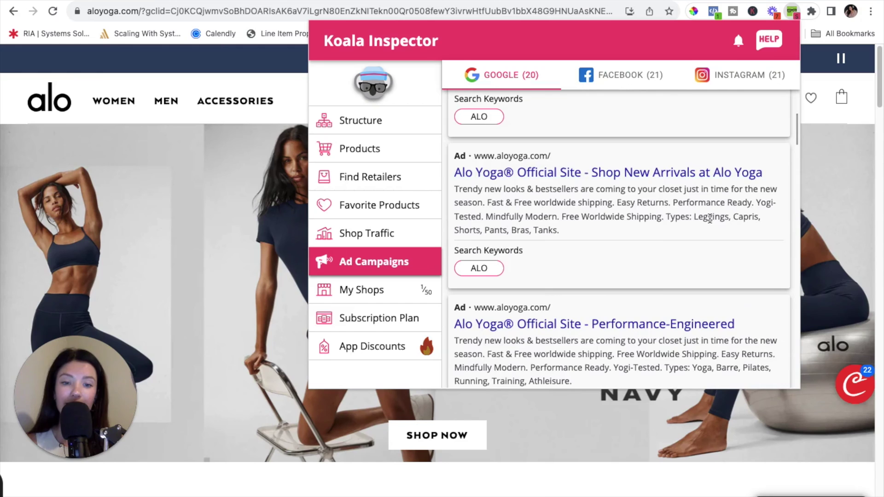
{"action": "scroll", "coordinate": [711, 219], "scroll_direction": "up", "scroll_amount": 8}
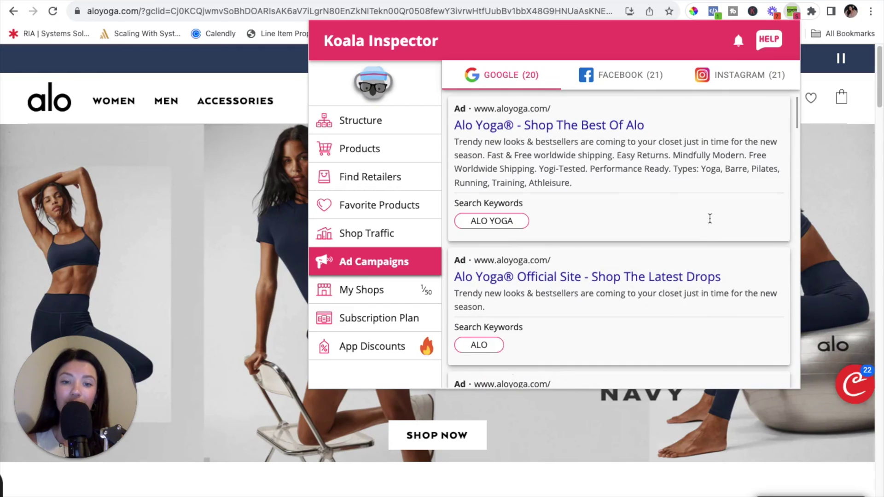
Switch to the 21 Facebook ads and scroll through the sponsored post grid
{"action": "left_click", "coordinate": [632, 77]}
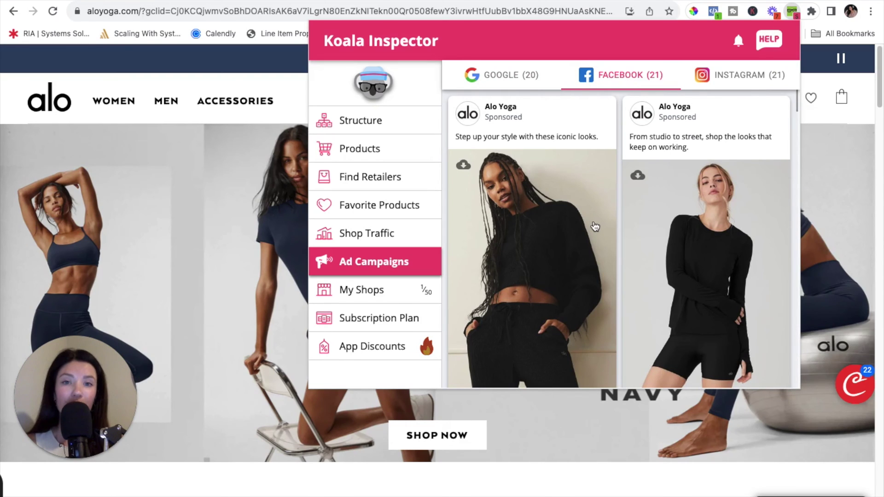
{"action": "scroll", "coordinate": [617, 223], "scroll_direction": "down", "scroll_amount": 10}
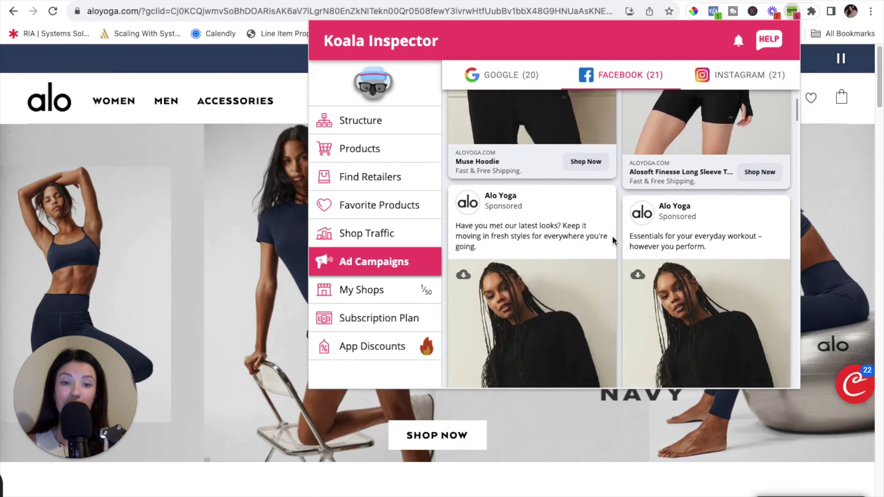
{"action": "scroll", "coordinate": [615, 242], "scroll_direction": "down", "scroll_amount": 3}
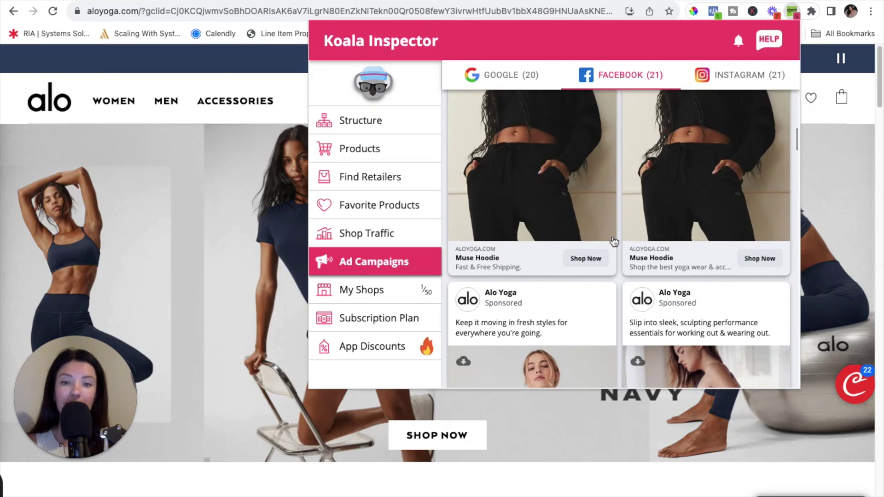
{"action": "scroll", "coordinate": [614, 242], "scroll_direction": "down", "scroll_amount": 8}
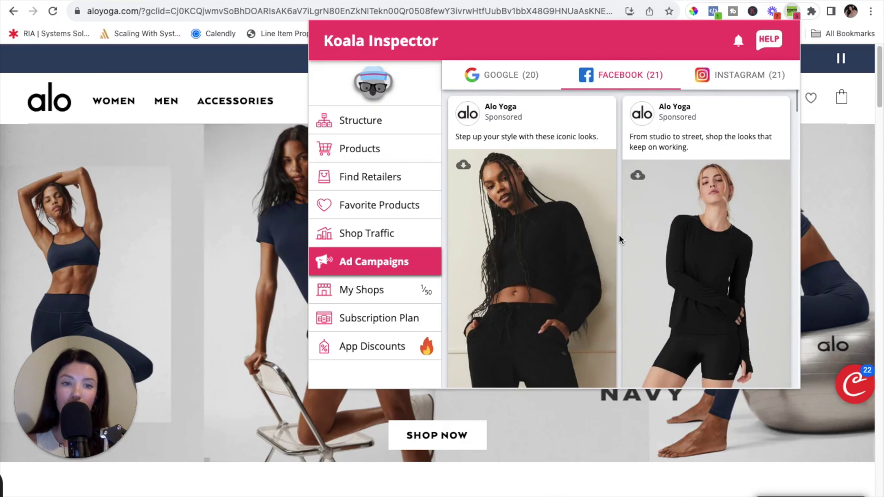
{"action": "scroll", "coordinate": [619, 239], "scroll_direction": "down", "scroll_amount": 6}
{"action": "scroll", "coordinate": [619, 236], "scroll_direction": "down", "scroll_amount": 5}
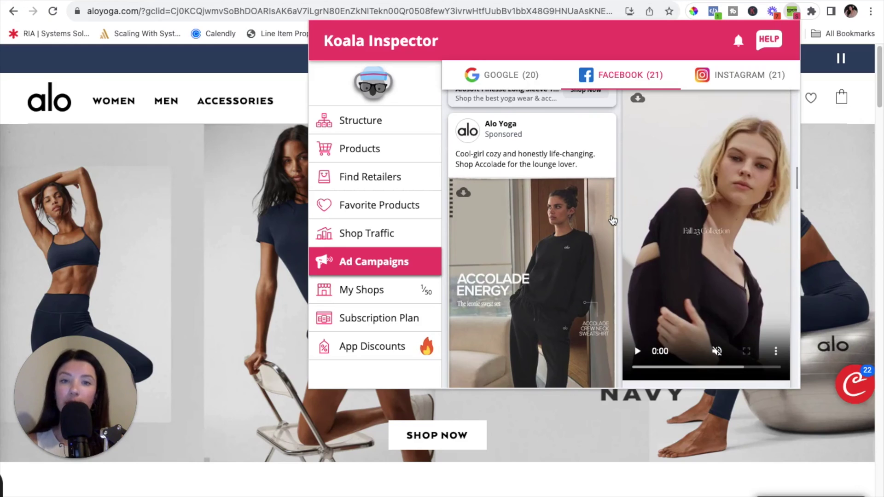
{"action": "scroll", "coordinate": [612, 220], "scroll_direction": "up", "scroll_amount": 6}
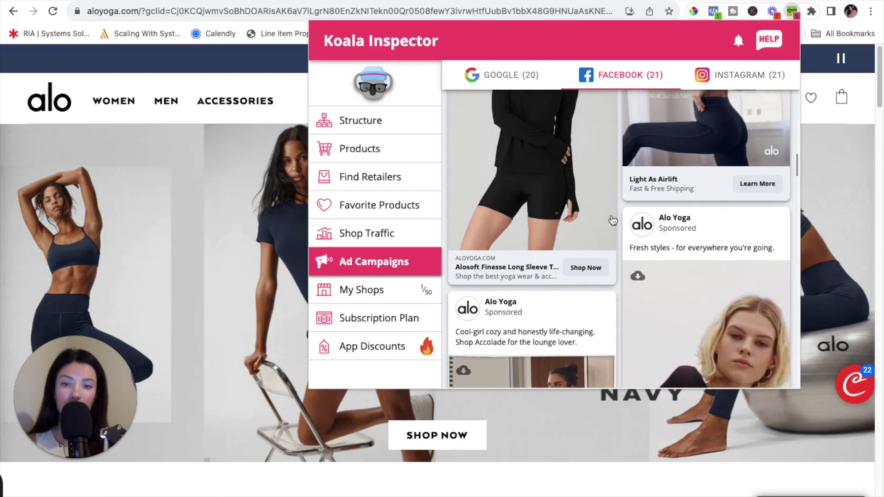
{"action": "left_click", "coordinate": [371, 296]}
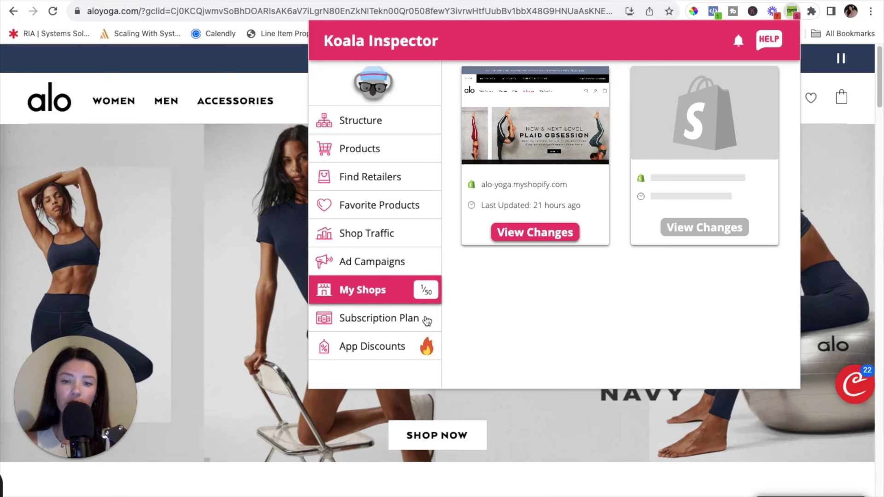
Review subscription plan pricing, then view App Discounts offers like Shopify Shop and PageFly
{"action": "left_click", "coordinate": [385, 320]}
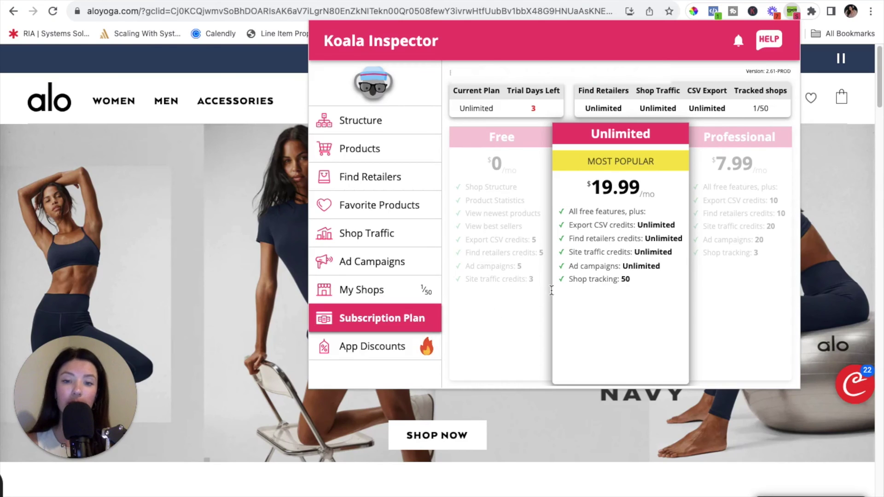
{"action": "left_click", "coordinate": [361, 351]}
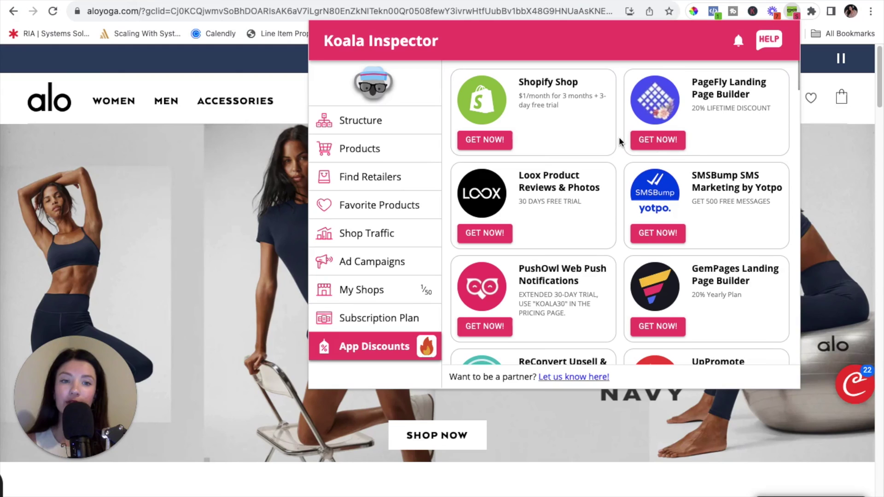
{"action": "left_click", "coordinate": [485, 140]}
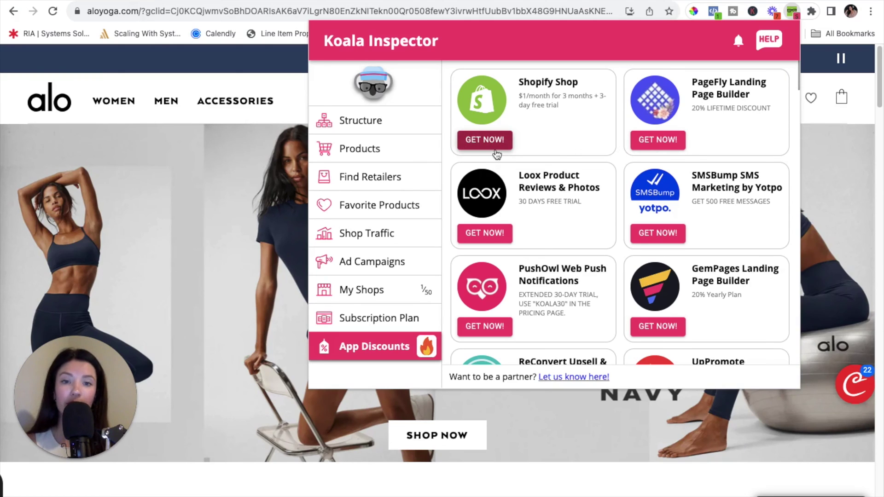
{"action": "scroll", "coordinate": [620, 178], "scroll_direction": "down", "scroll_amount": 2}
{"action": "scroll", "coordinate": [620, 175], "scroll_direction": "down", "scroll_amount": 5}
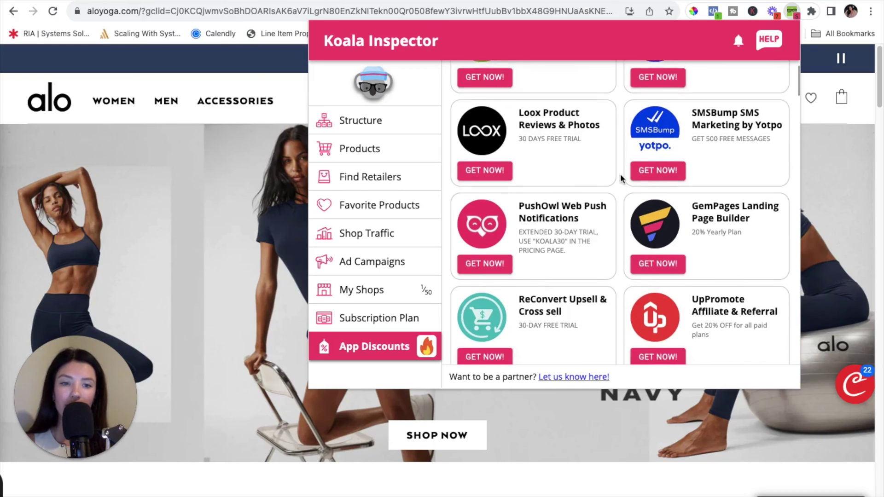
{"action": "scroll", "coordinate": [620, 177], "scroll_direction": "down", "scroll_amount": 2}
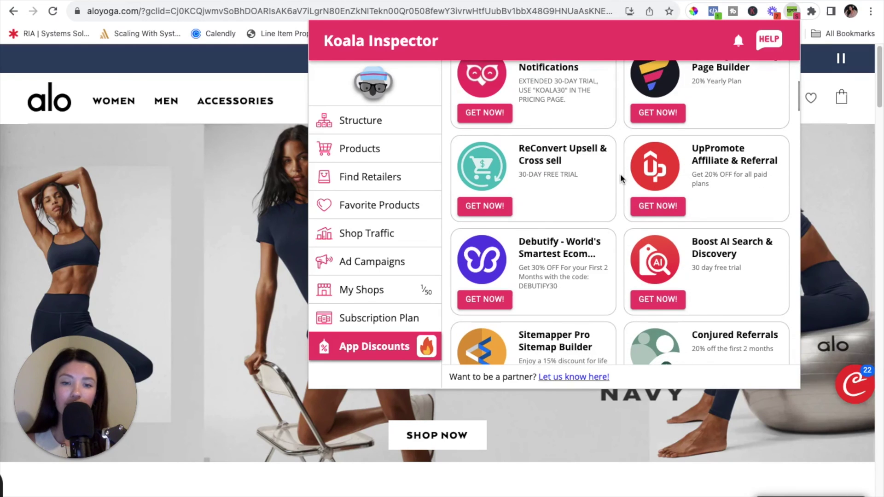
{"action": "scroll", "coordinate": [620, 174], "scroll_direction": "down", "scroll_amount": 2}
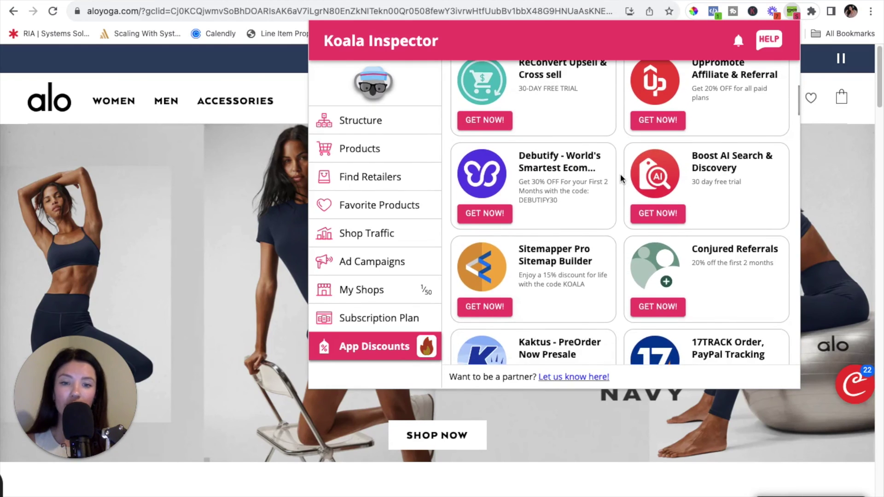
{"action": "left_click", "coordinate": [479, 217]}
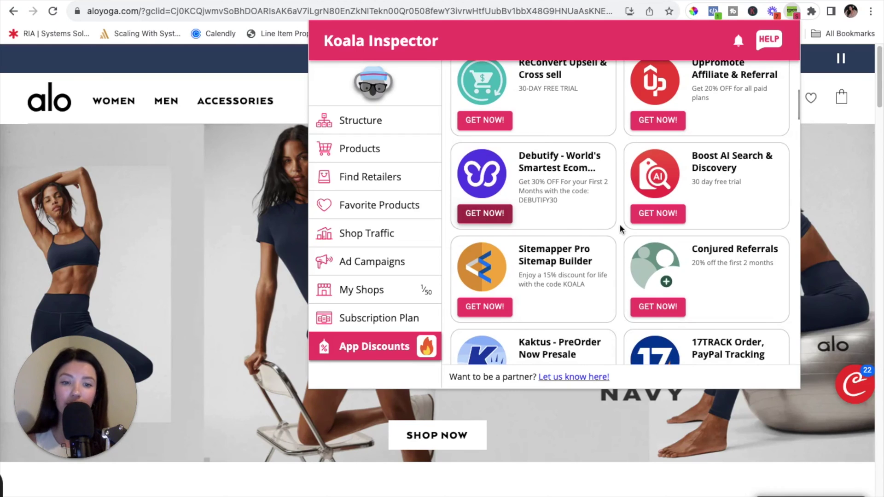
{"action": "scroll", "coordinate": [621, 225], "scroll_direction": "up", "scroll_amount": 1}
{"action": "scroll", "coordinate": [620, 225], "scroll_direction": "up", "scroll_amount": 12}
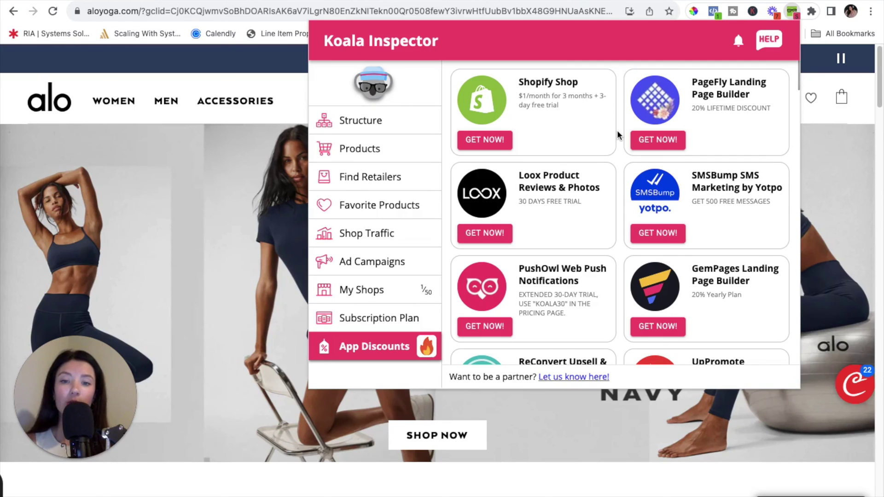
Show Find Retailers' 'Check the Competition' page covering Amazon, Shopify, eBay and Walmart
{"action": "left_click", "coordinate": [375, 179]}
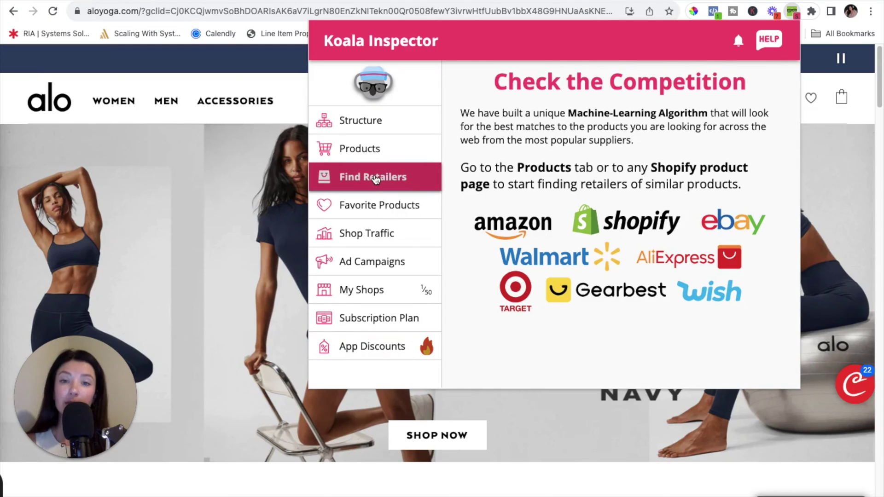